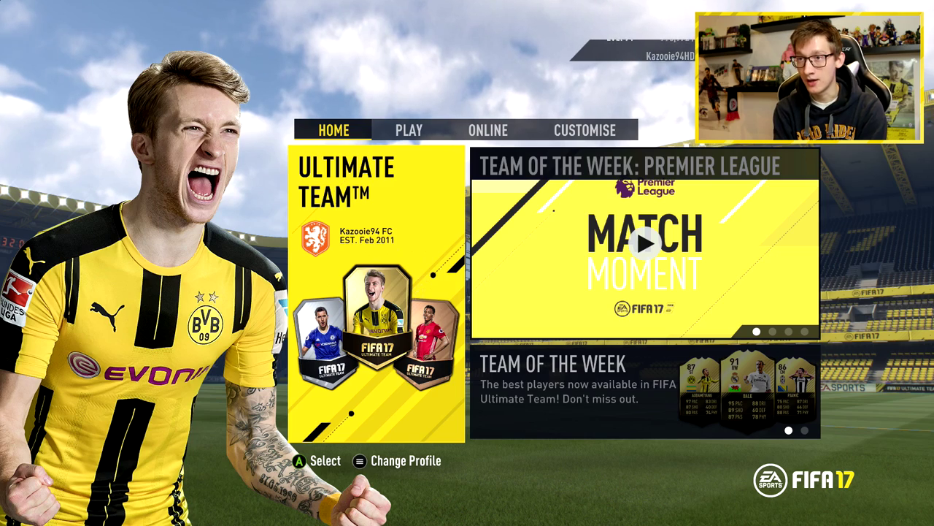
Go to Customise > Settings > Customise Controls
key(Right)
key(Right)
key(Right)
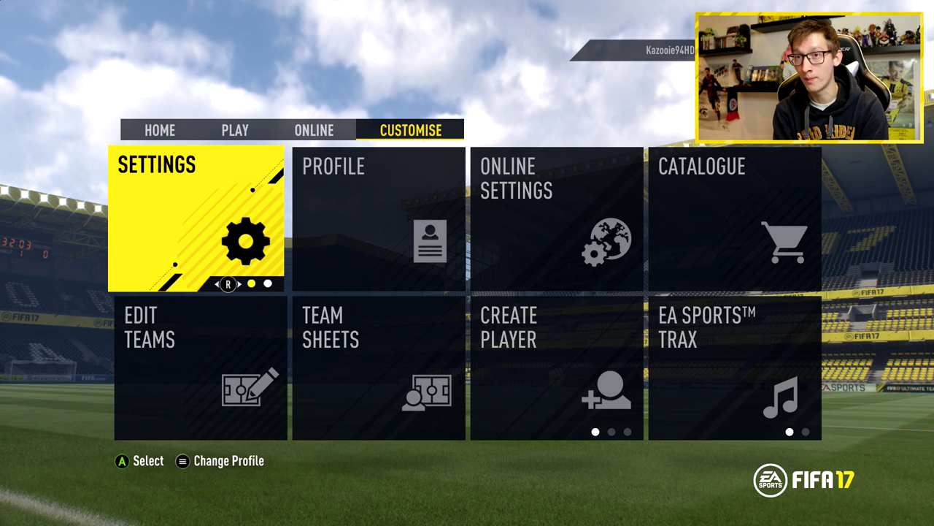
key(Return)
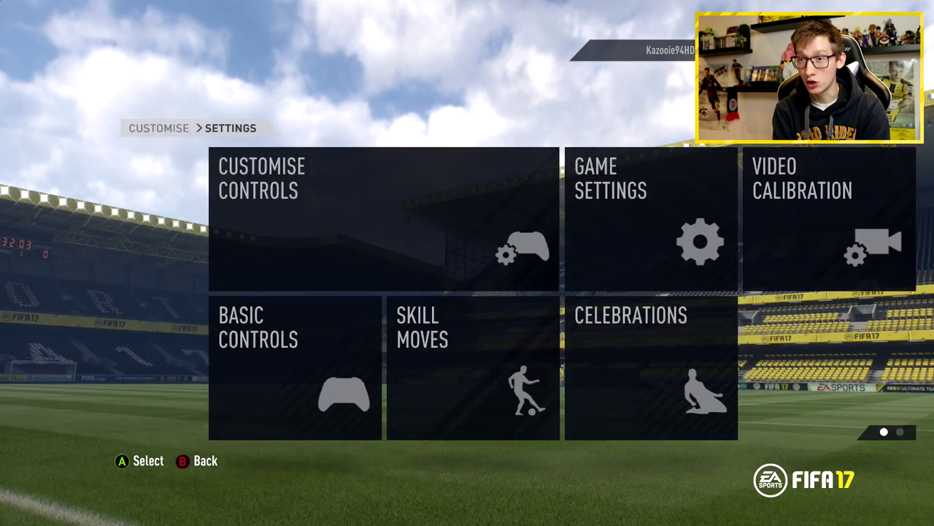
key(Return)
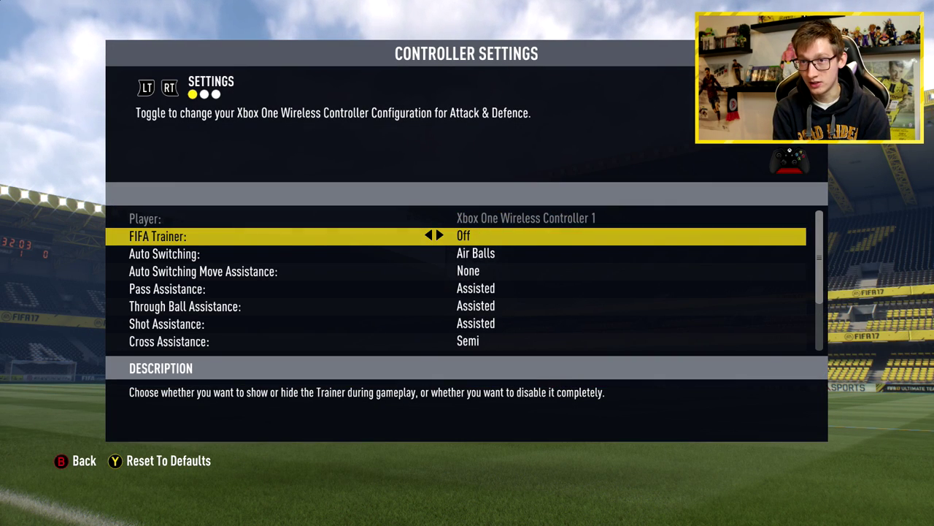
Set Auto Switching to Air Balls and Auto Switching Move Assistance to None
key(Down)
key(Down)
key(Down)
key(Down)
key(Down)
key(Down)
key(Down)
key(Down)
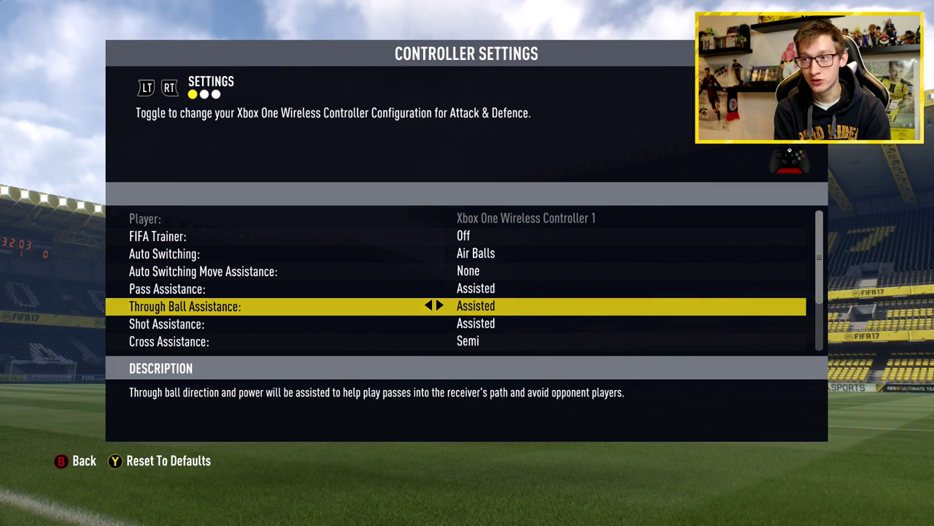
key(Down)
key(Down)
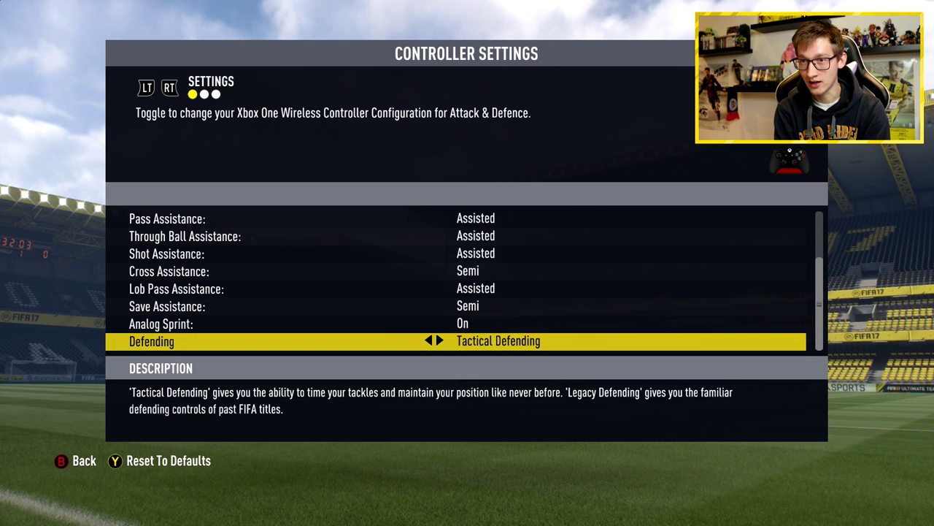
key(Down)
key(Down)
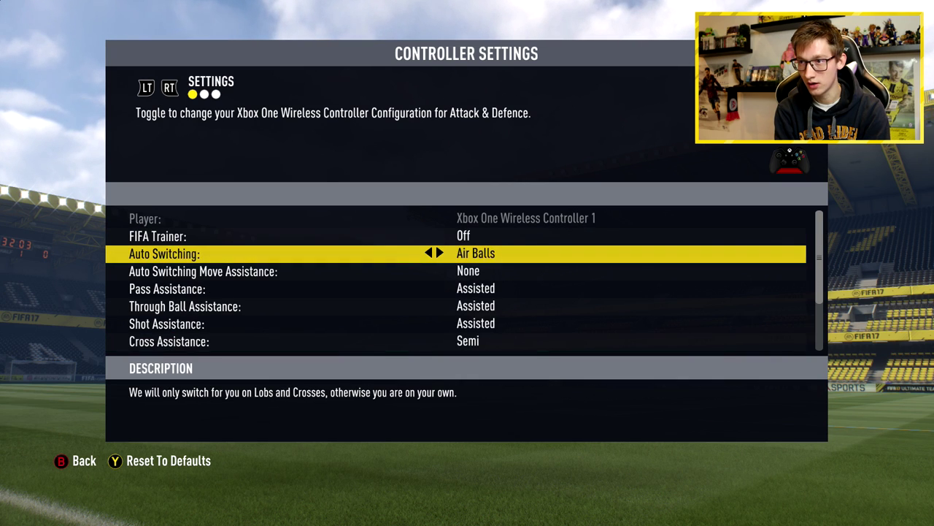
key(Right)
key(Right)
key(Left)
key(Left)
key(Down)
key(Left)
key(Right)
key(Up)
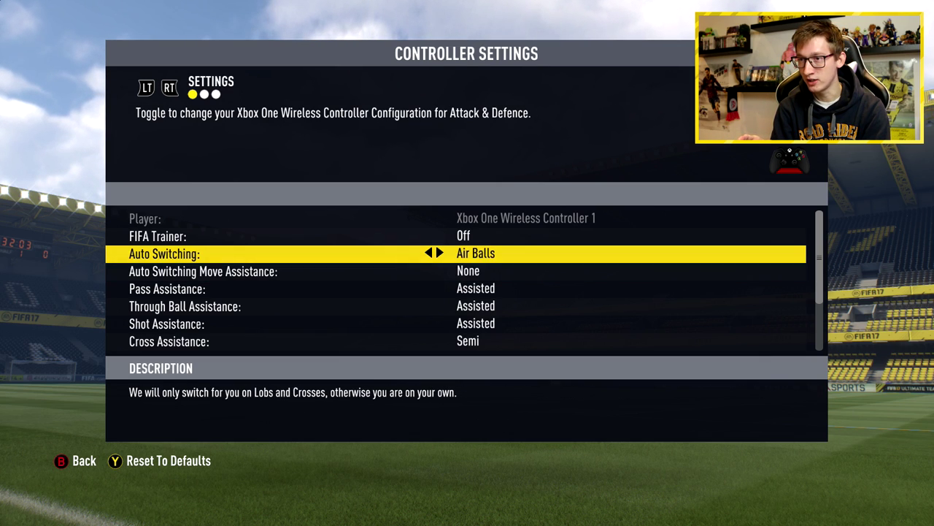
key(Left)
key(Left)
key(Left)
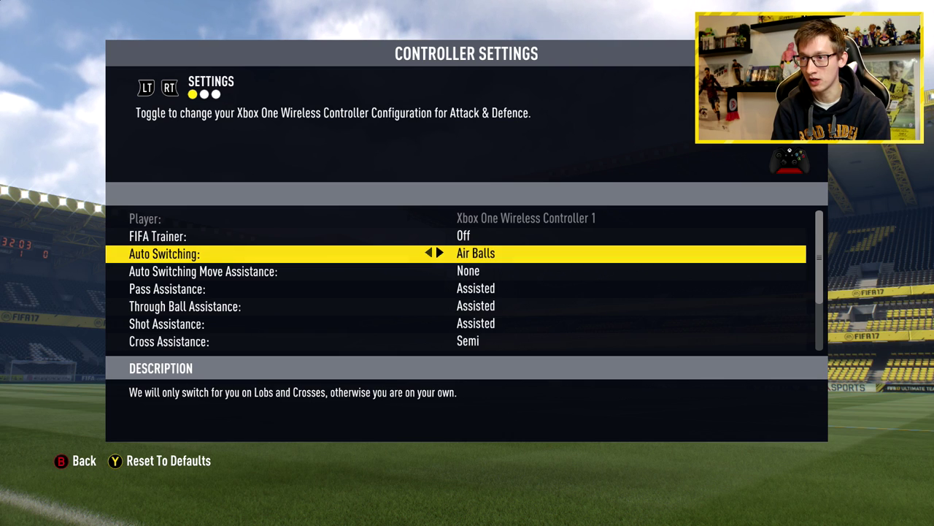
Browse the remaining assists, from FIFA Trainer down past Shot and Through Ball Assistance
key(Up)
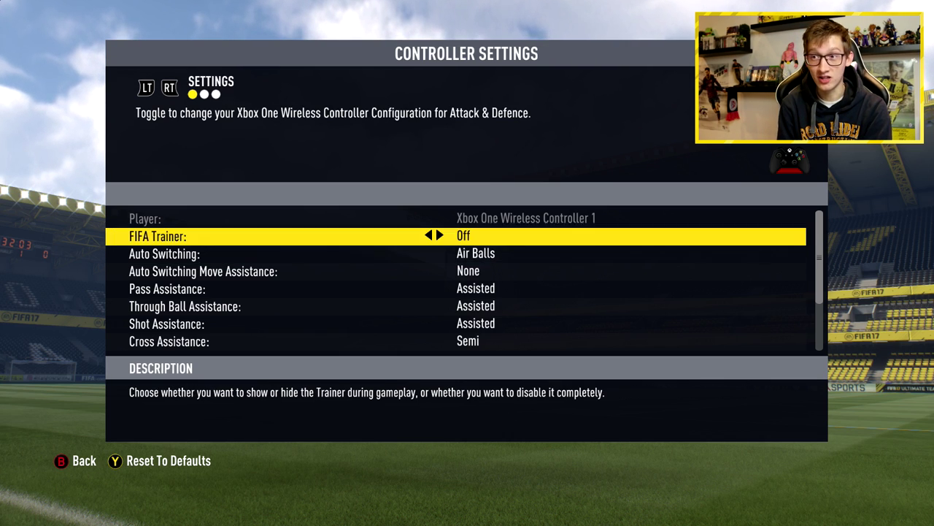
key(Down)
key(Down)
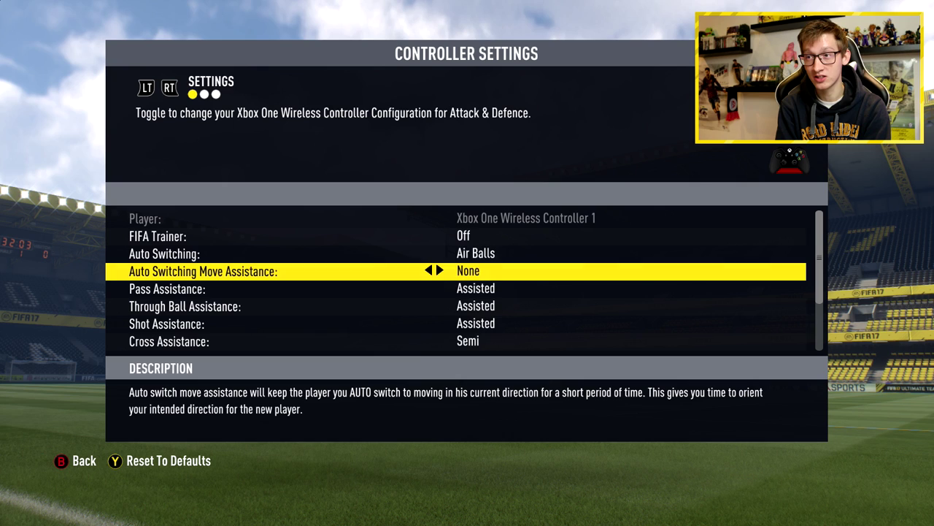
key(Down)
key(Down)
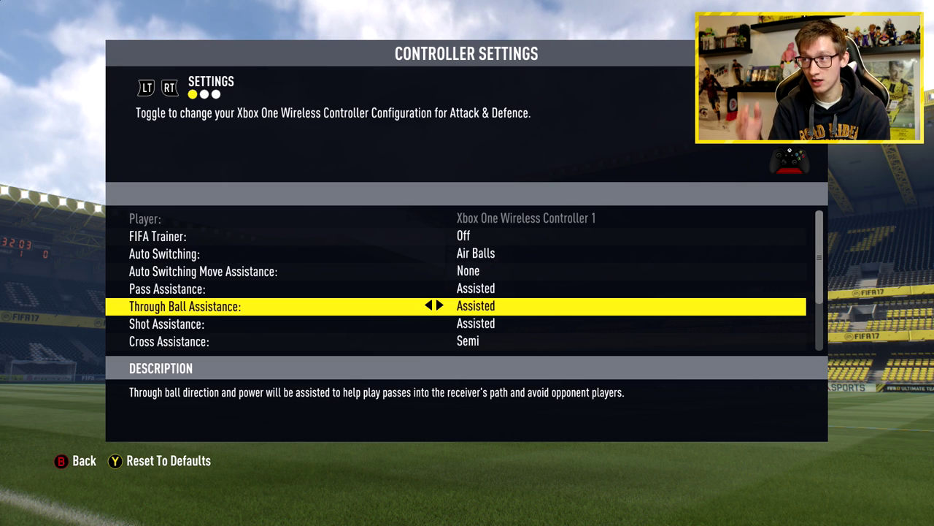
key(Down)
key(Up)
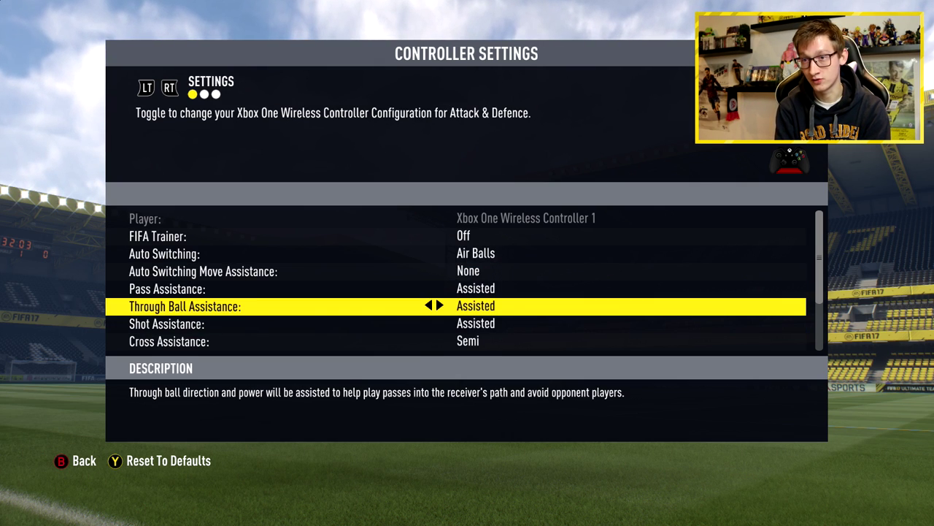
key(Down)
key(Down)
key(Down)
key(Down)
key(Down)
Review the Classic Attack and Defence button layouts, then return to the Settings menu
key(Page_Down)
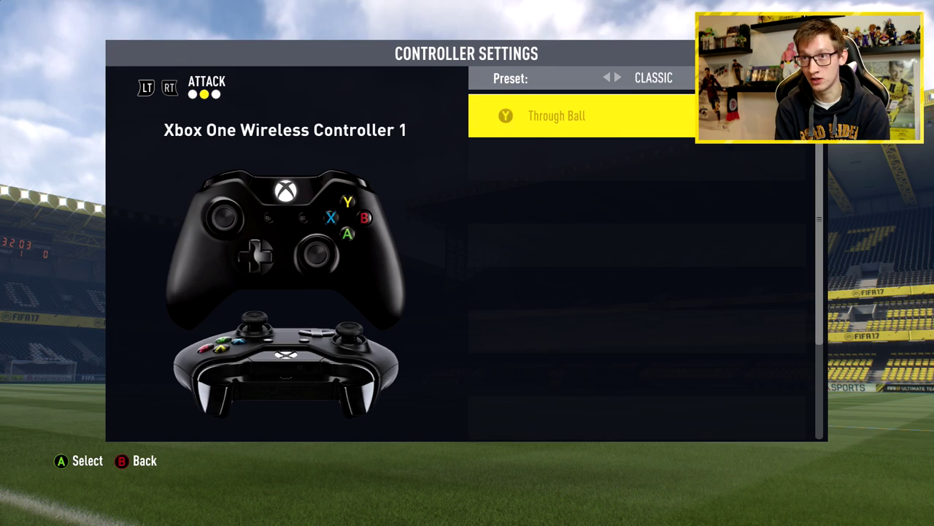
key(Page_Down)
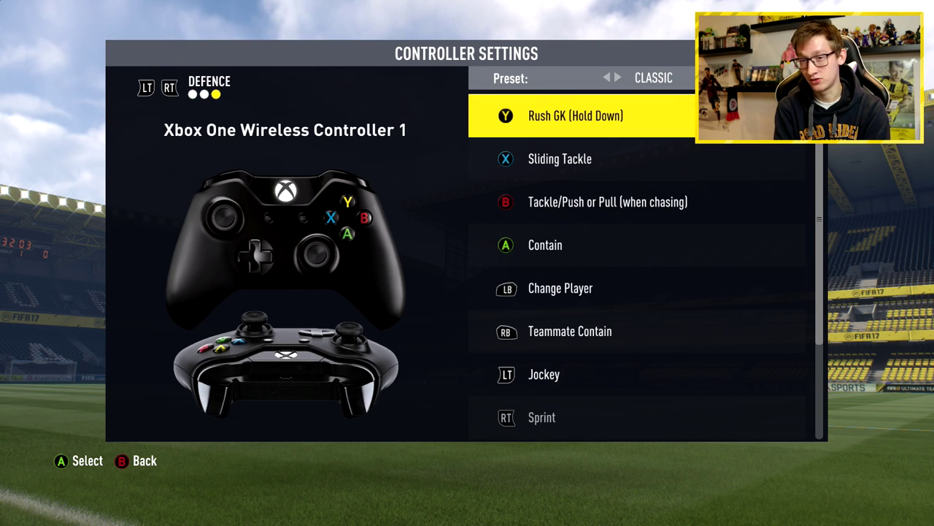
key(Page_Up)
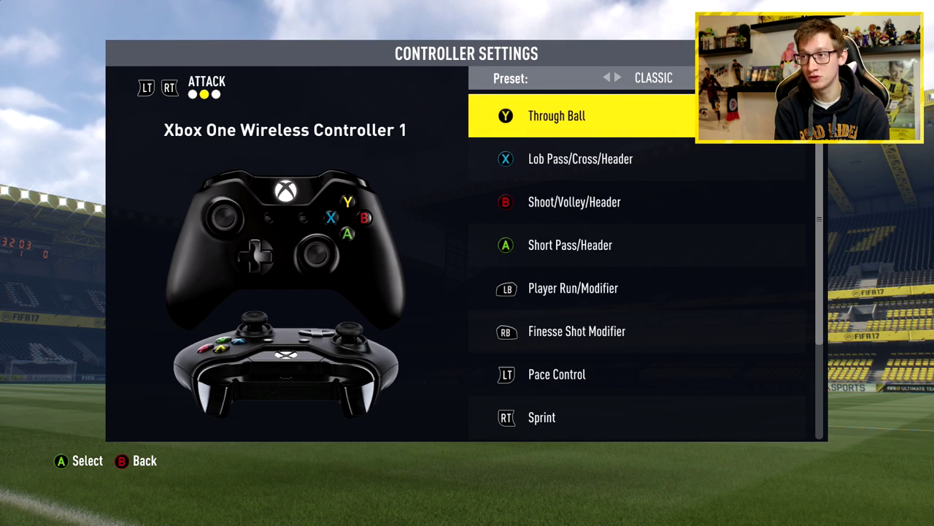
key(Down)
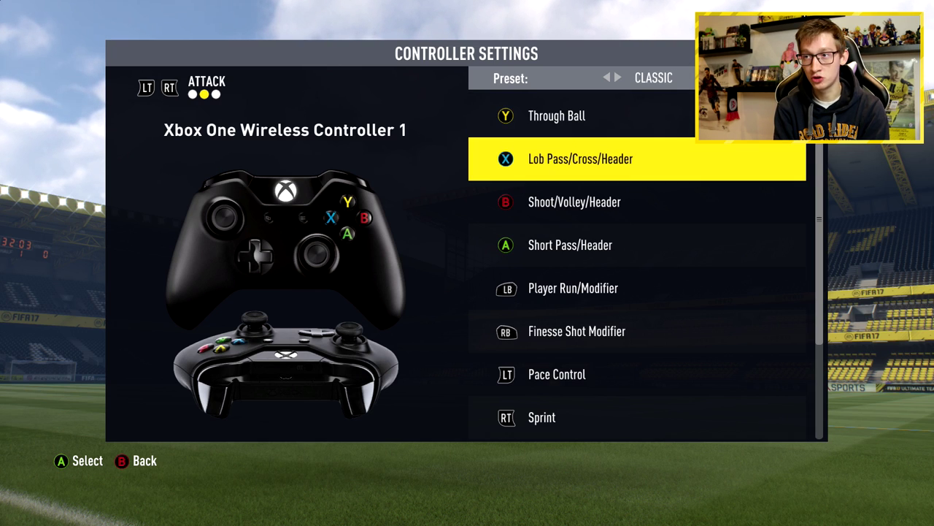
key(Down)
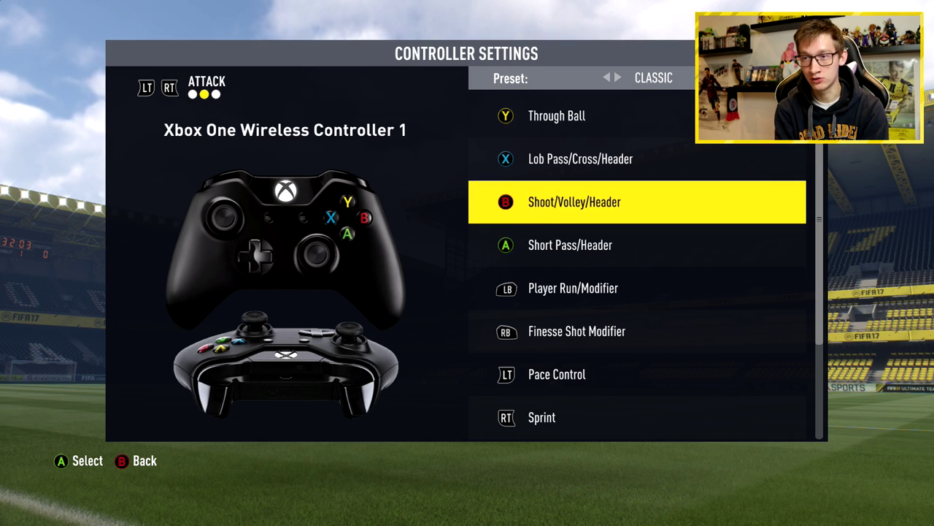
key(Escape)
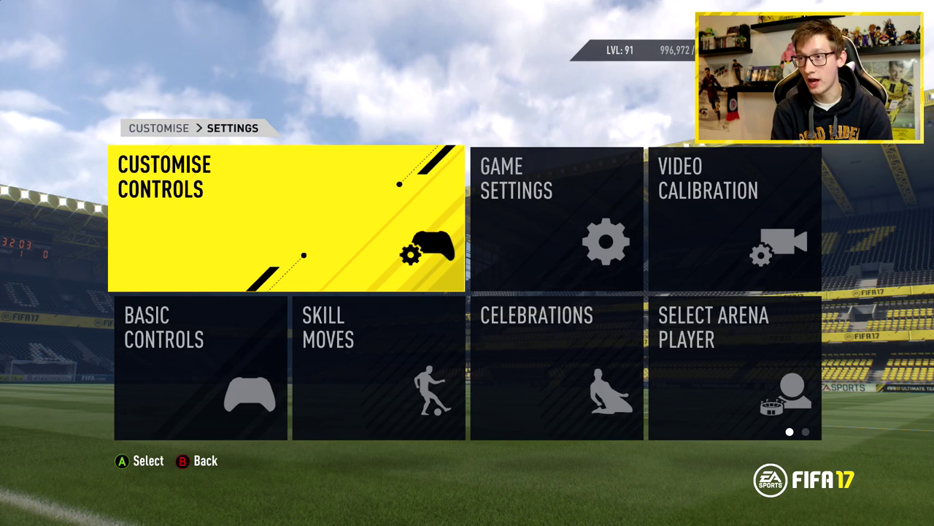
key(Right)
Open Game Settings and switch from the MATCH page to the CAMERA page
key(Return)
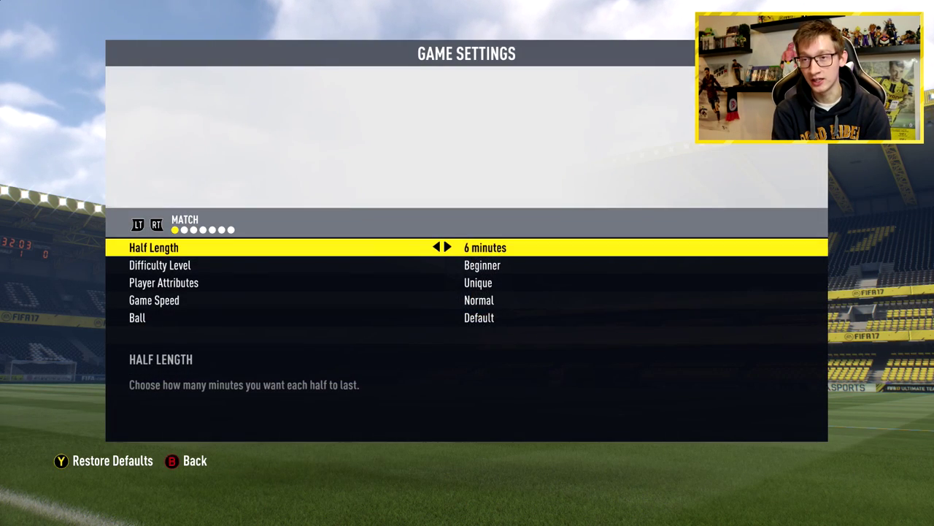
key(e)
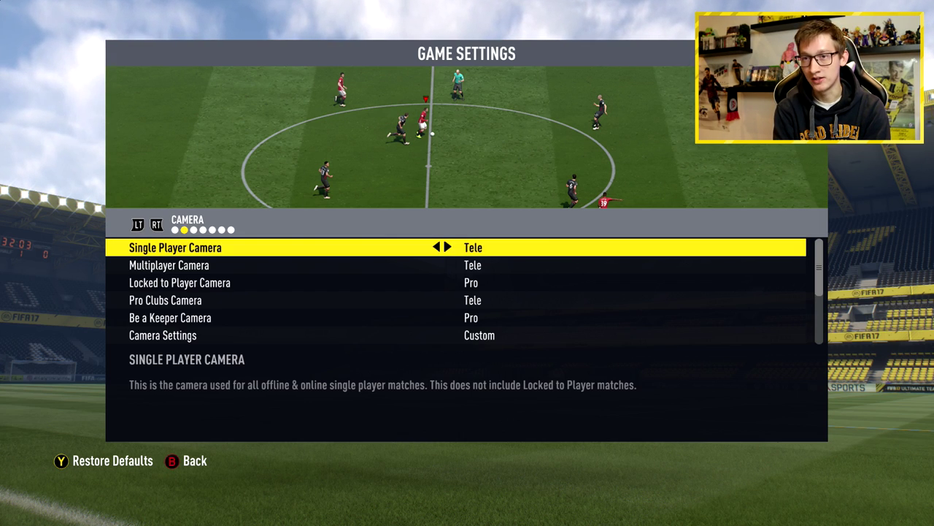
Set the Single Player Camera back to Tele
key(Right)
key(Right)
key(Right)
key(Right)
key(Right)
key(Right)
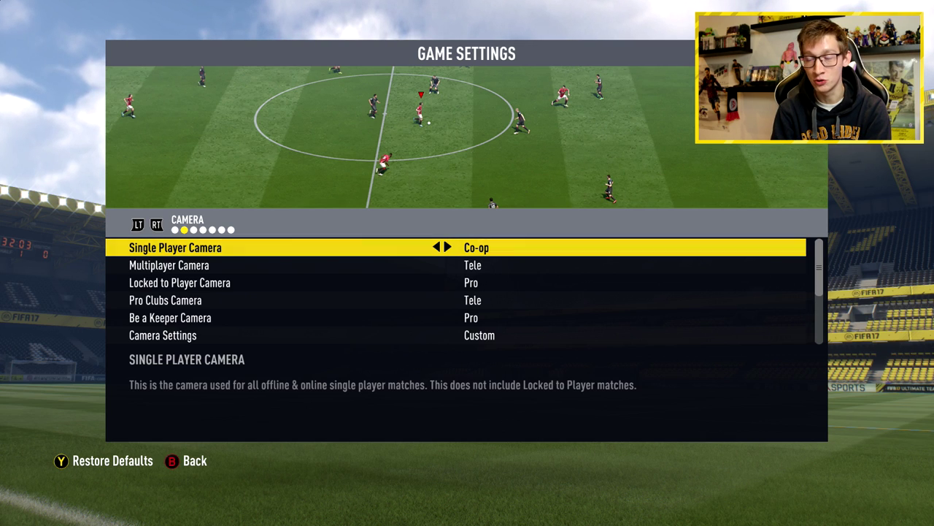
key(Right)
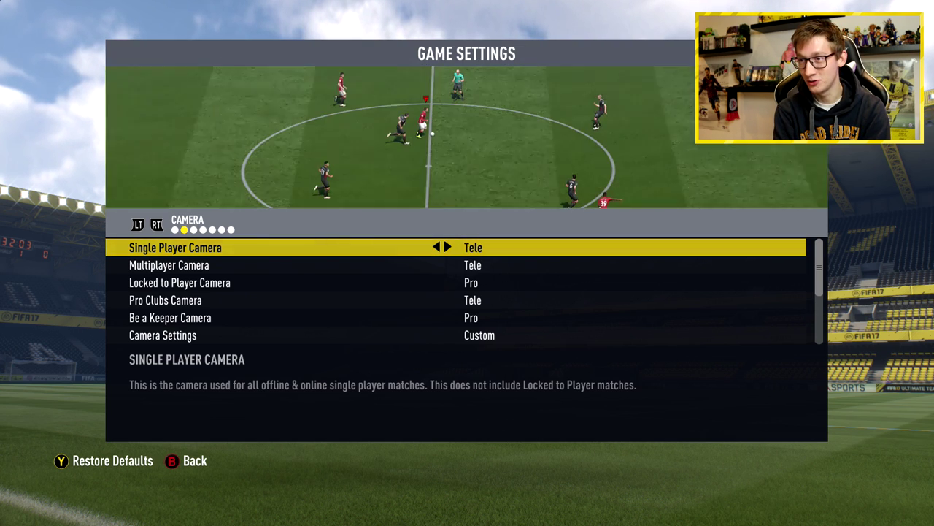
key(Down)
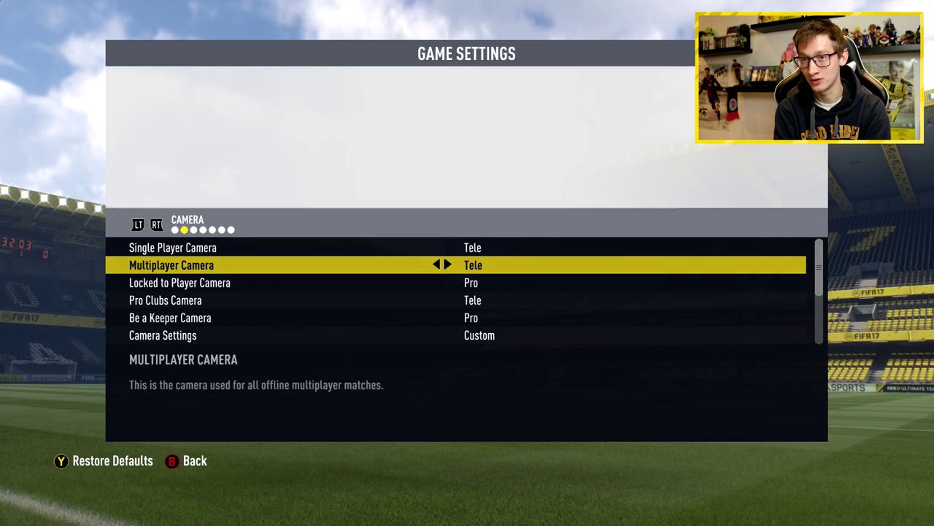
Compare Custom and Default camera settings and their height and zoom options
key(Up)
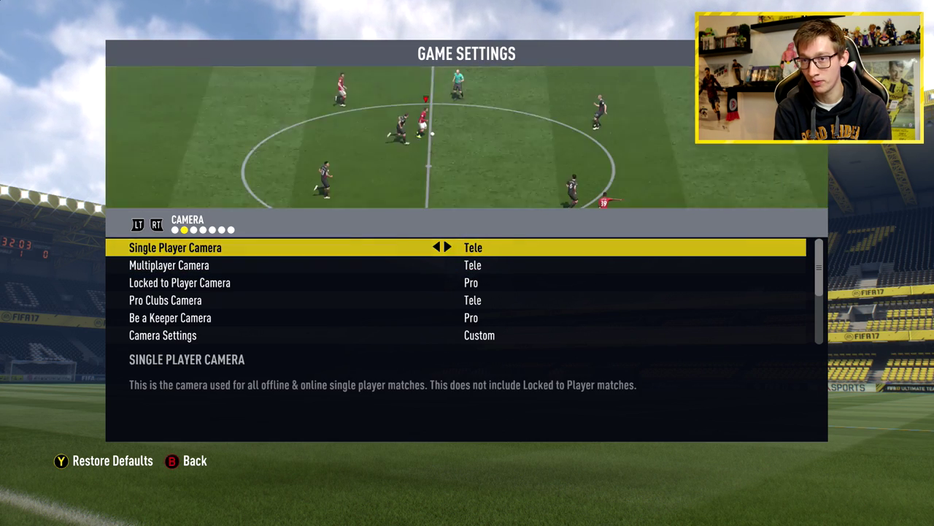
key(Down)
key(Down)
key(Down)
key(Down)
key(Down)
key(Down)
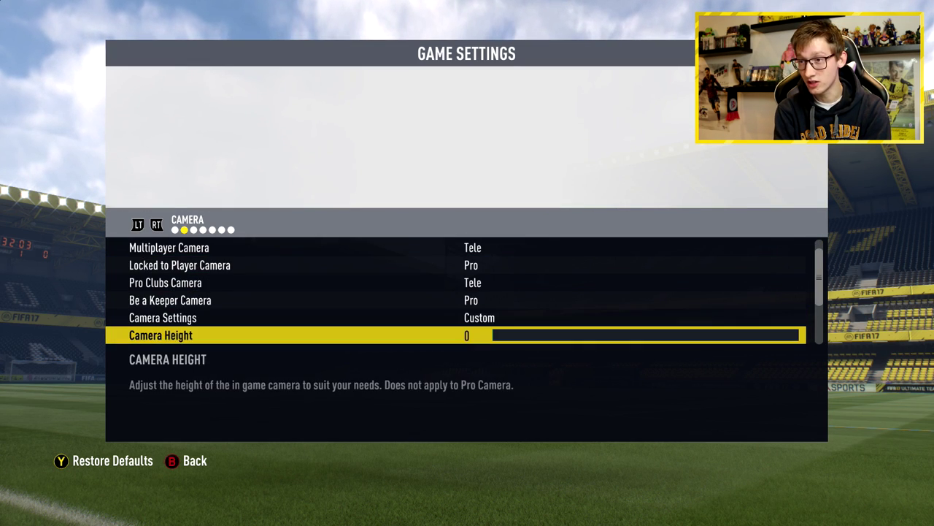
key(Down)
key(Up)
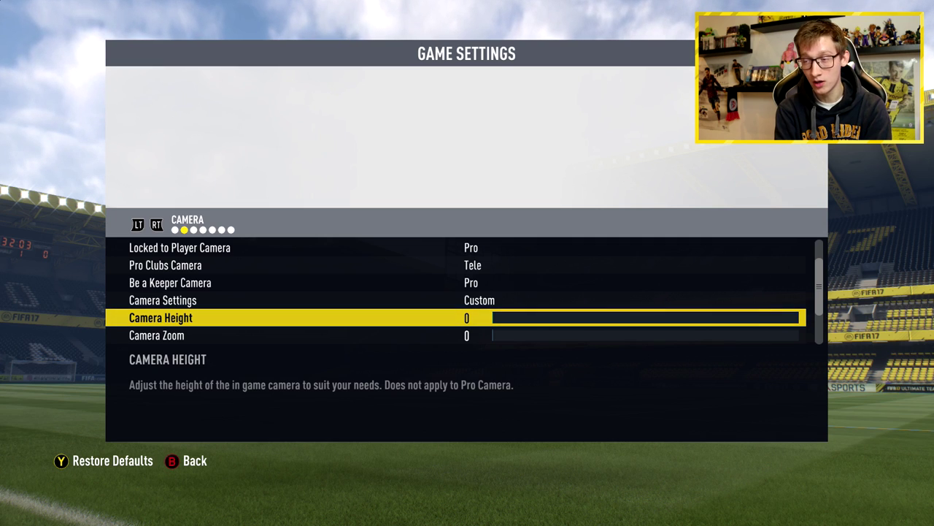
key(Up)
key(Left)
key(Down)
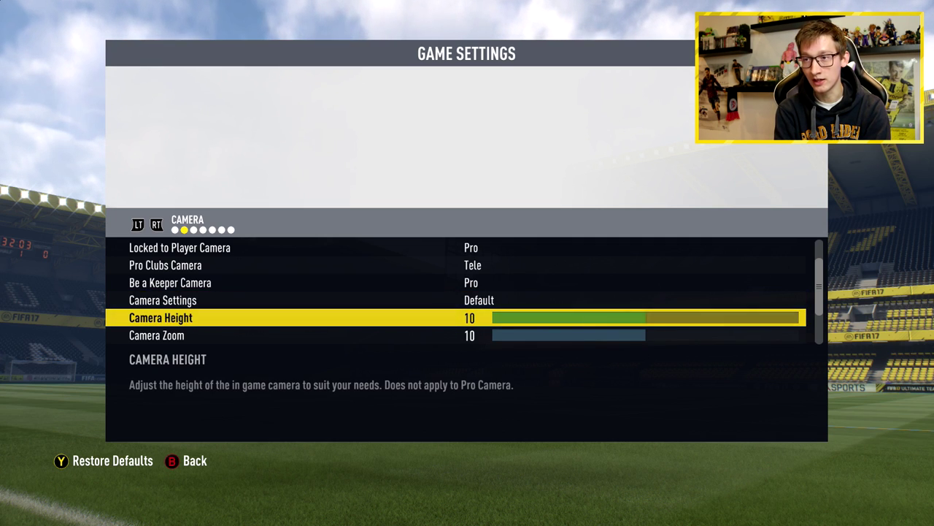
key(Down)
key(Up)
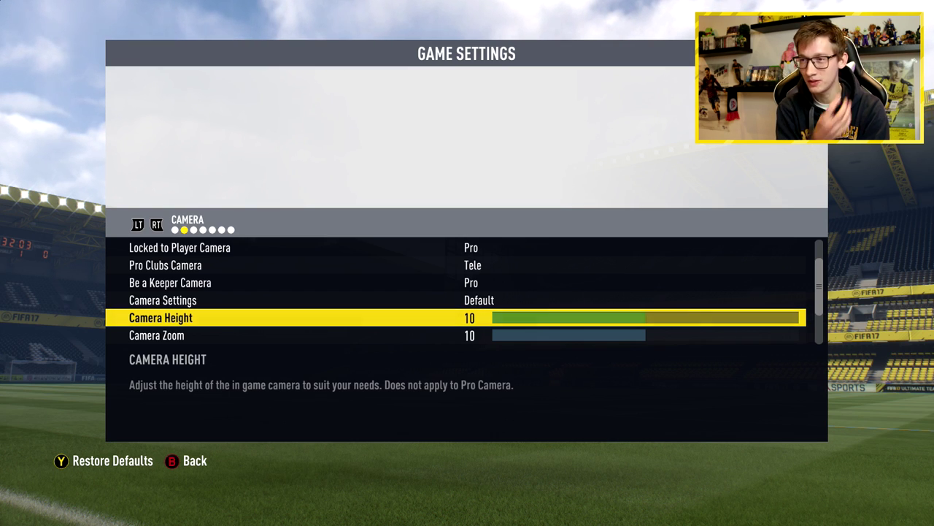
Restore Camera Settings to Custom with Height and Zoom at 0, then view the Visual page
key(Up)
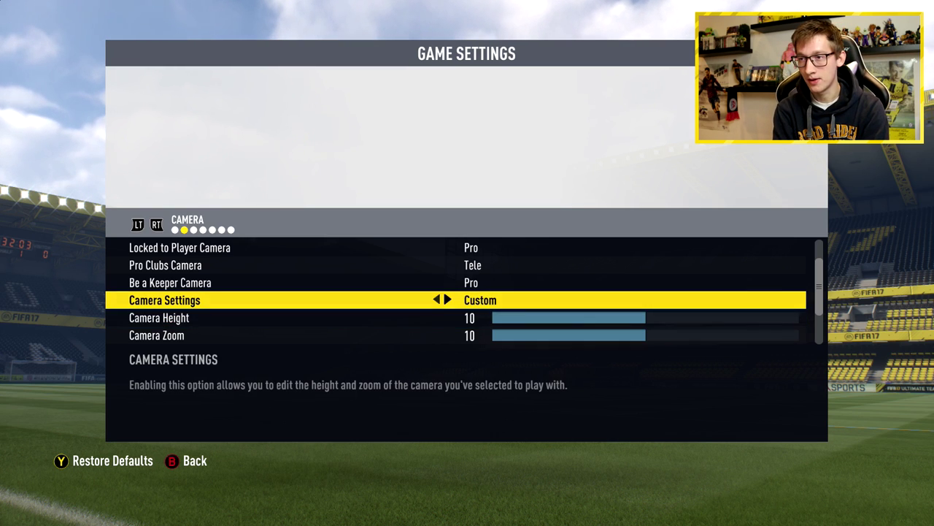
key(Down)
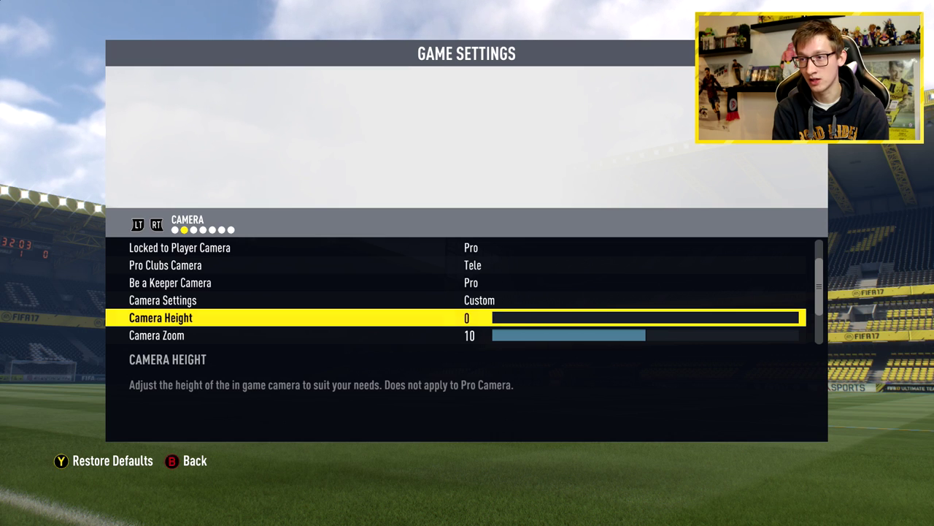
key(Down)
key(Left)
key(Left)
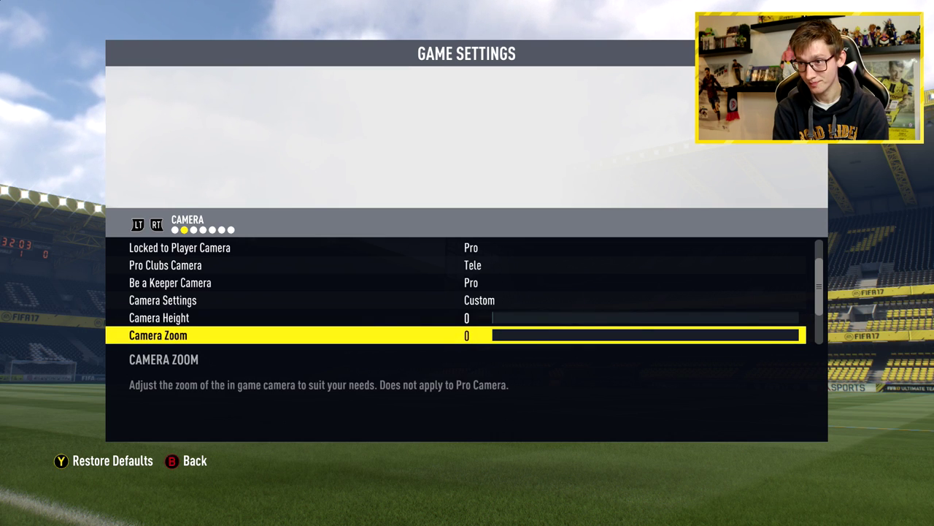
key(Down)
key(Down)
key(Down)
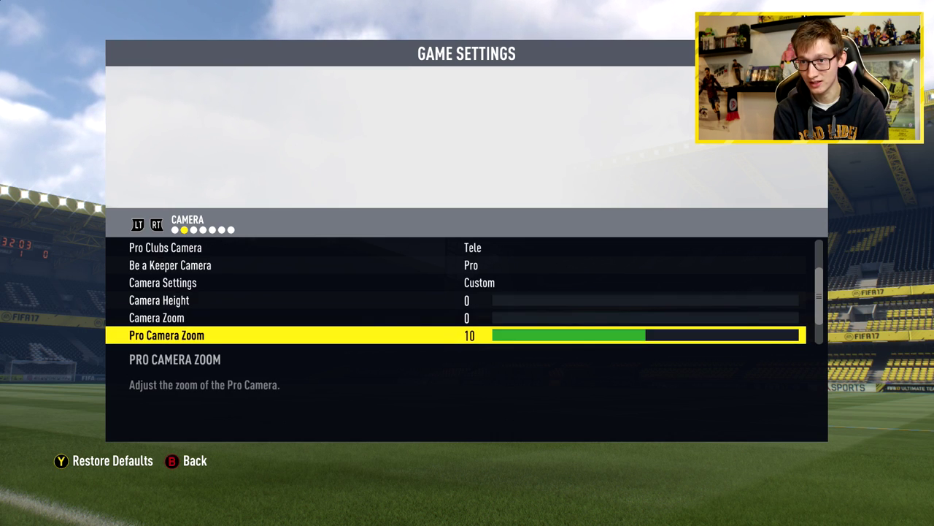
key(Page_Down)
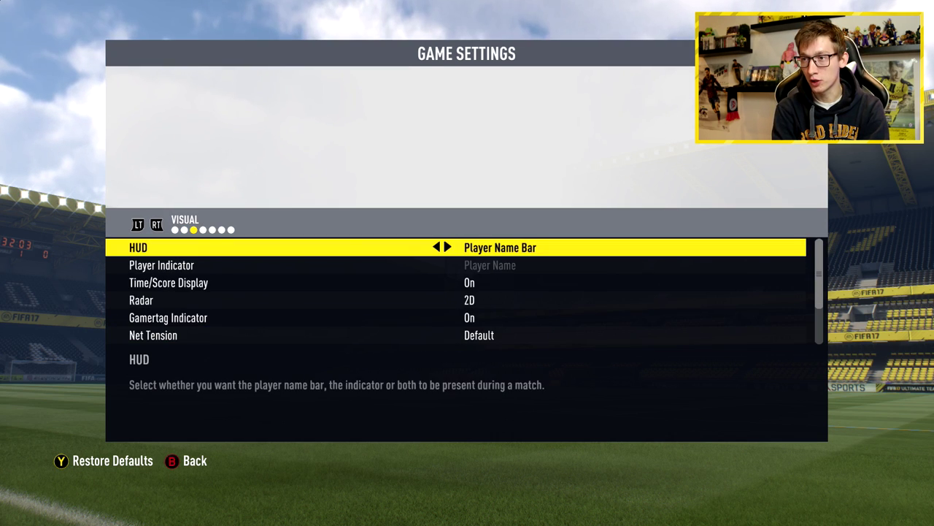
key(Down)
key(Down)
key(Down)
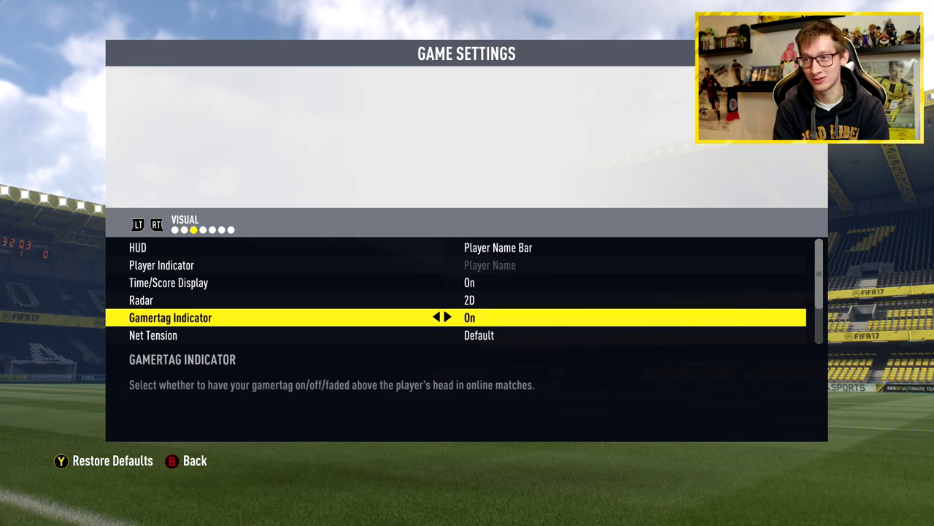
key(Down)
key(Up)
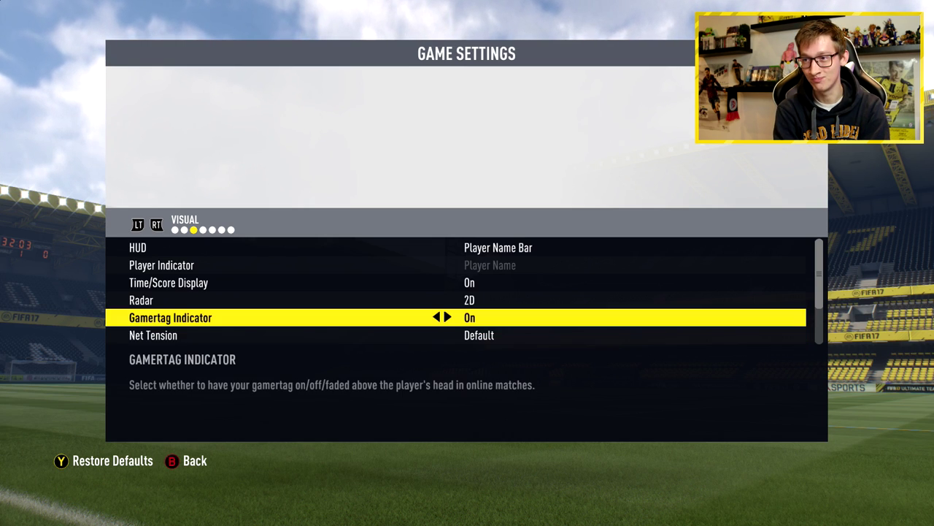
key(Up)
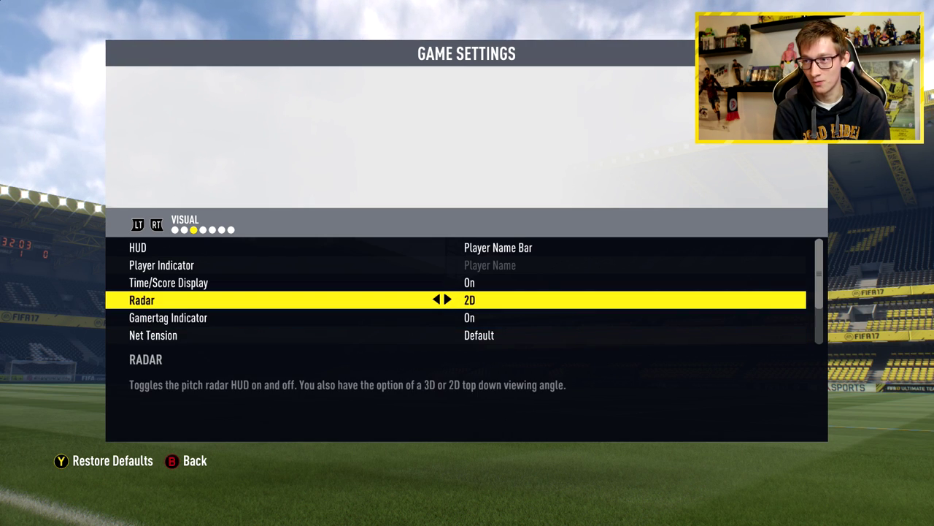
key(Down)
key(Down)
key(Down)
key(Up)
key(Down)
key(Down)
key(Down)
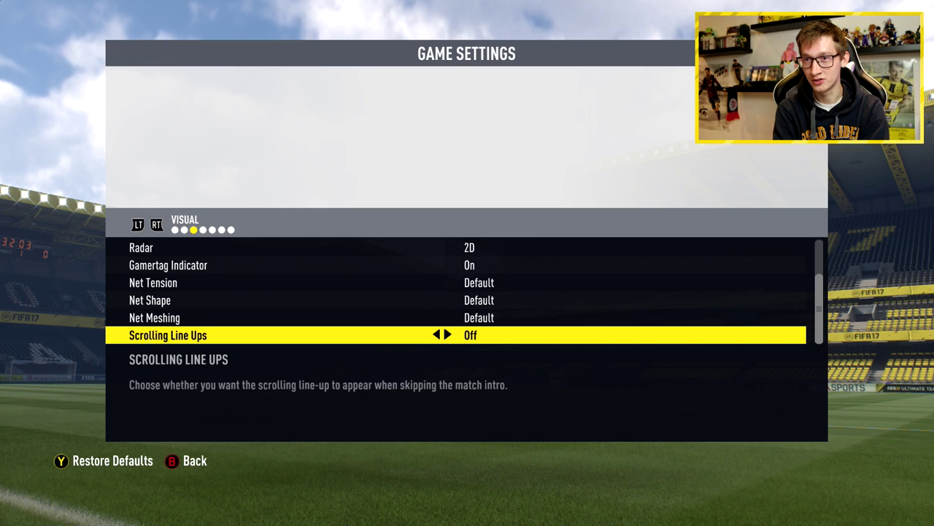
Page through Rules and Audio to the User Gameplay sliders, down to Shot Speed - User
key(Page_Down)
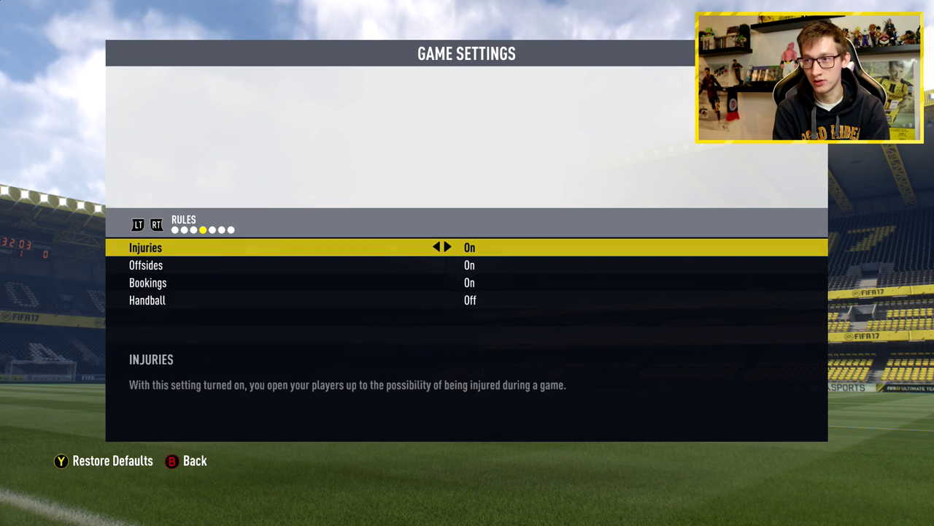
key(Page_Down)
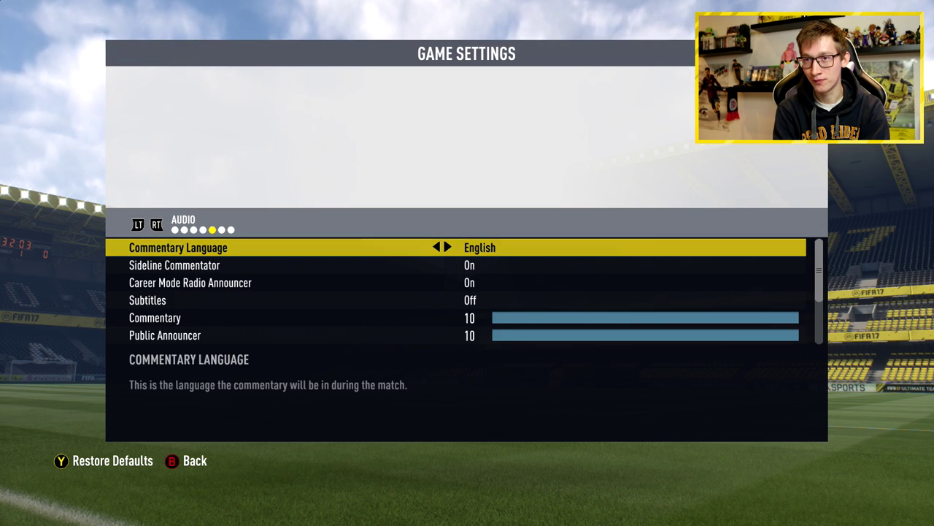
key(Page_Up)
key(Page_Down)
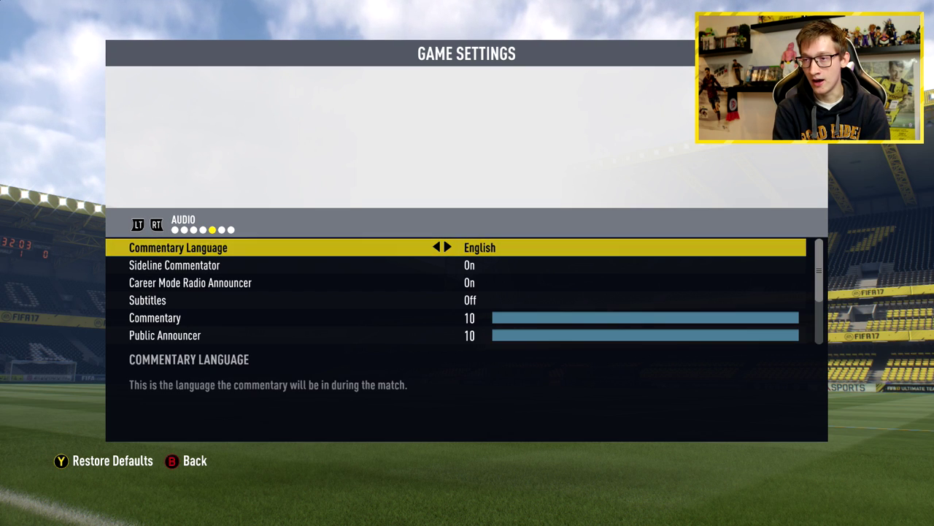
key(Down)
key(Down)
key(Down)
key(Down)
key(Down)
key(Down)
key(Down)
key(Down)
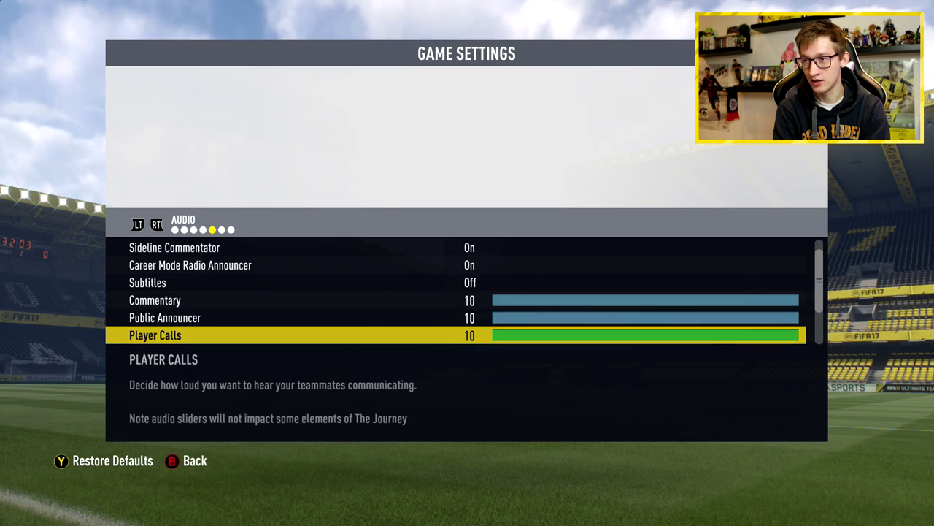
key(Page_Down)
key(Down)
key(Down)
key(Down)
key(Down)
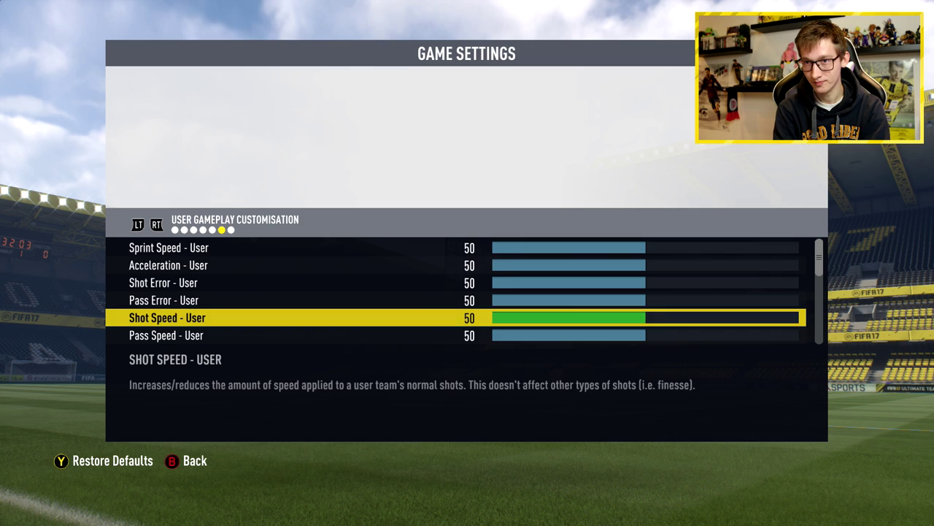